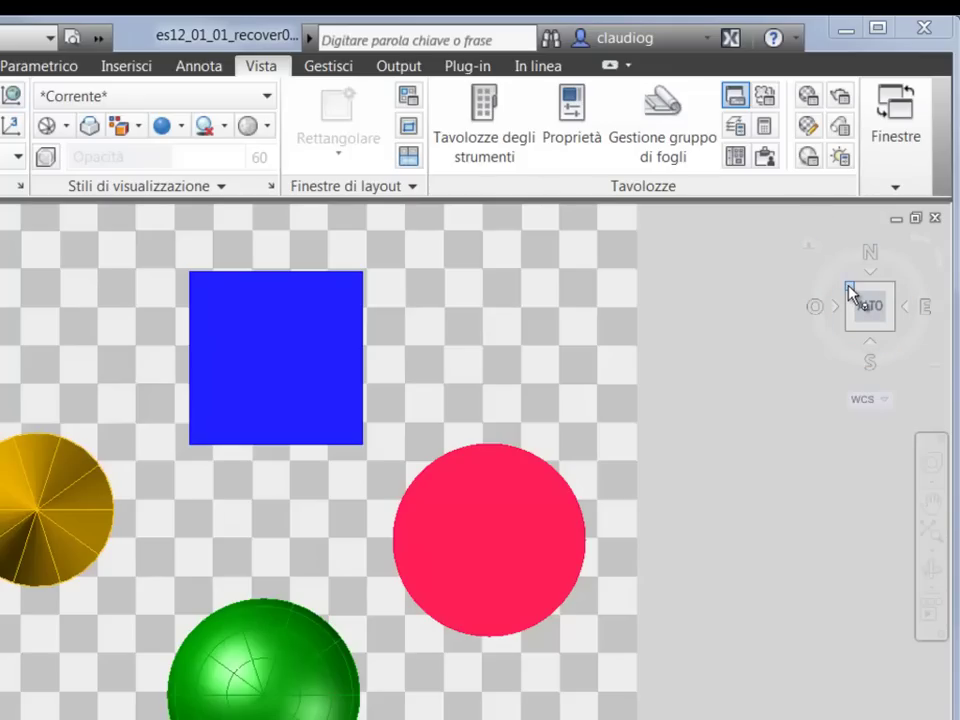
# Switch from the Top plan to the SE isometric view with the ViewCube corner
pyautogui.click(894, 330)
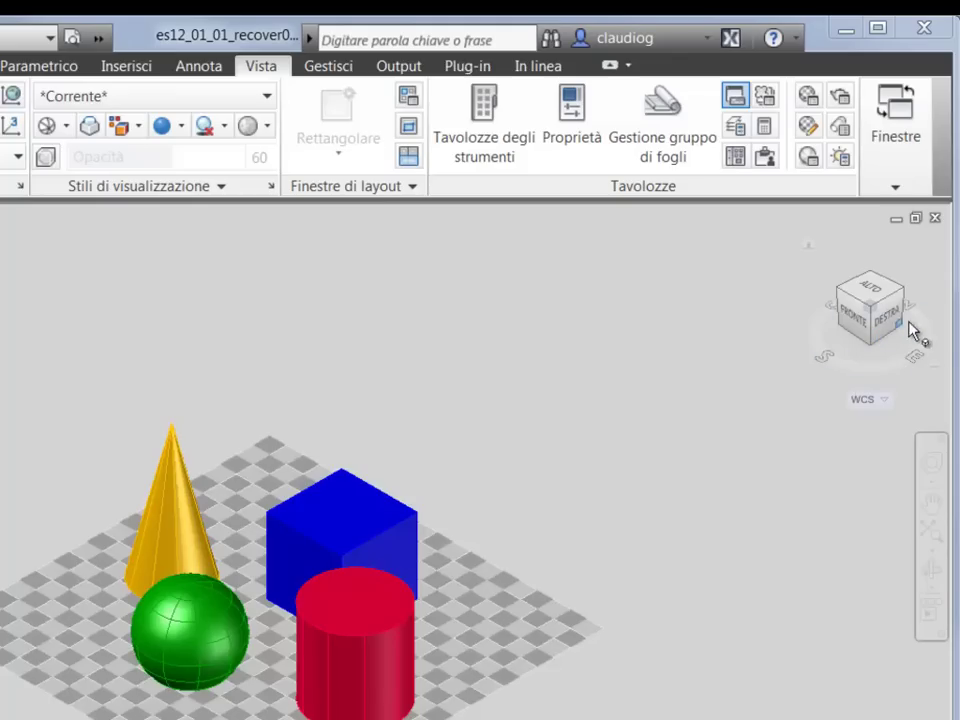
# View the shapes from Front, Left, Back and Right in turn, ending on Top
pyautogui.click(869, 322)
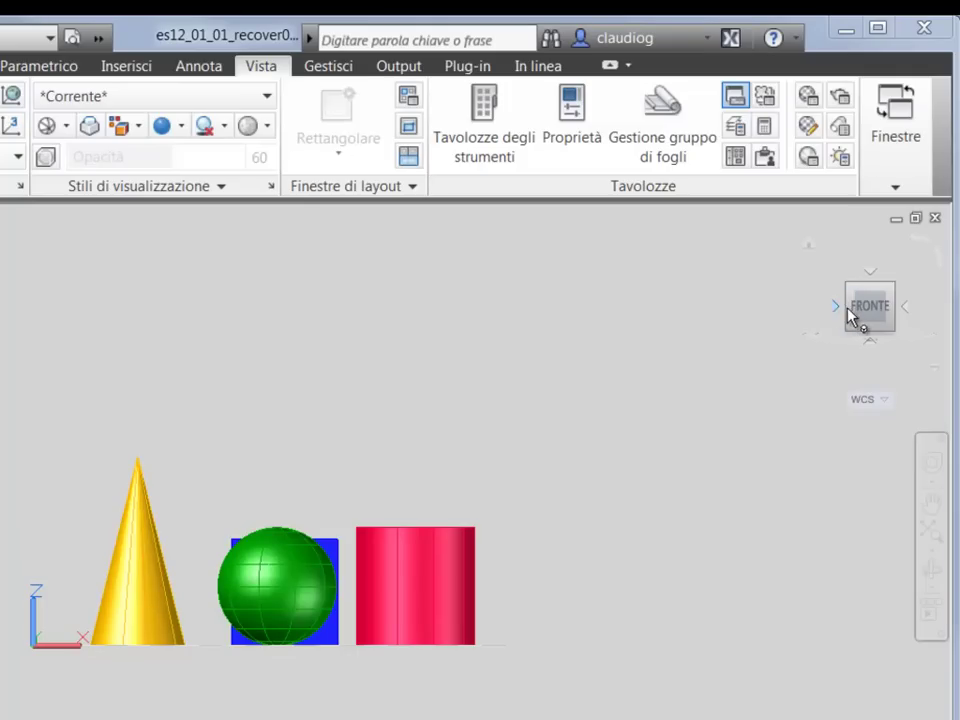
pyautogui.click(837, 308)
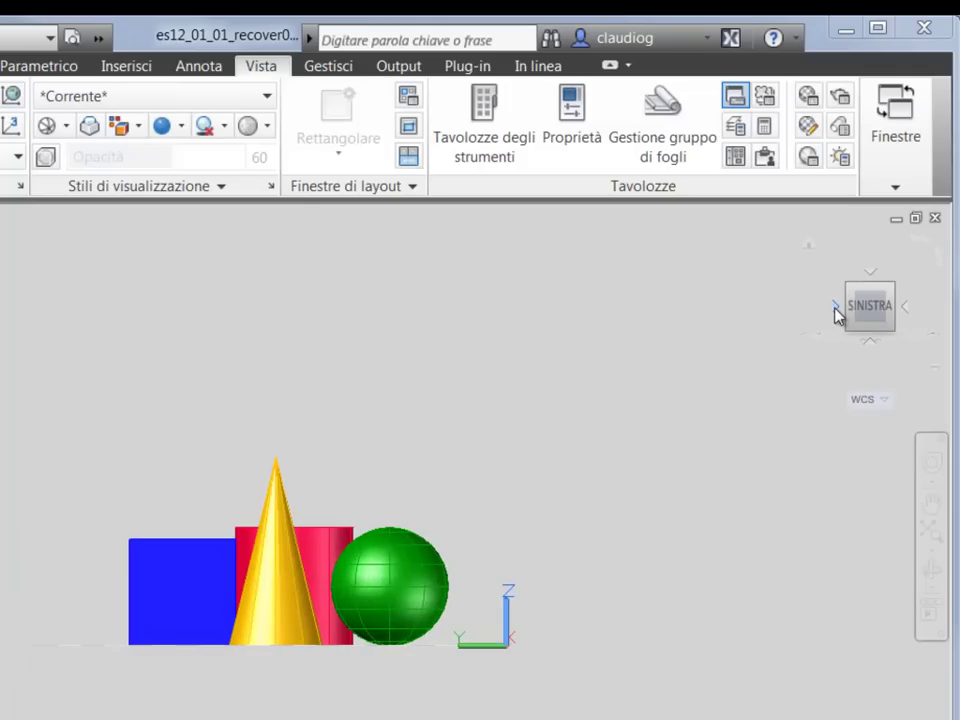
pyautogui.click(836, 308)
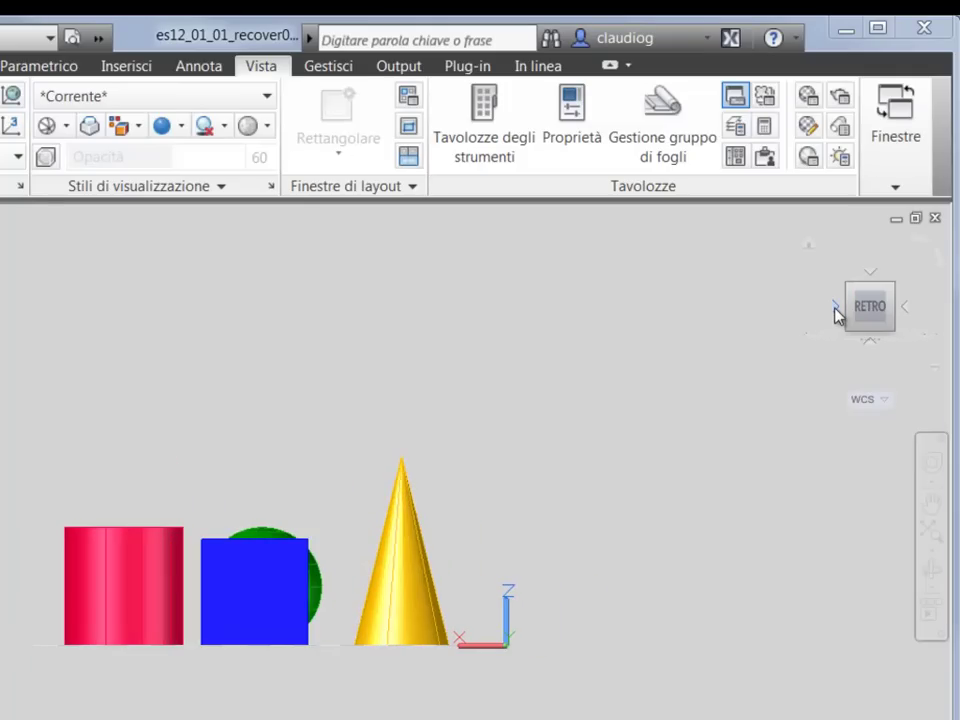
pyautogui.click(836, 308)
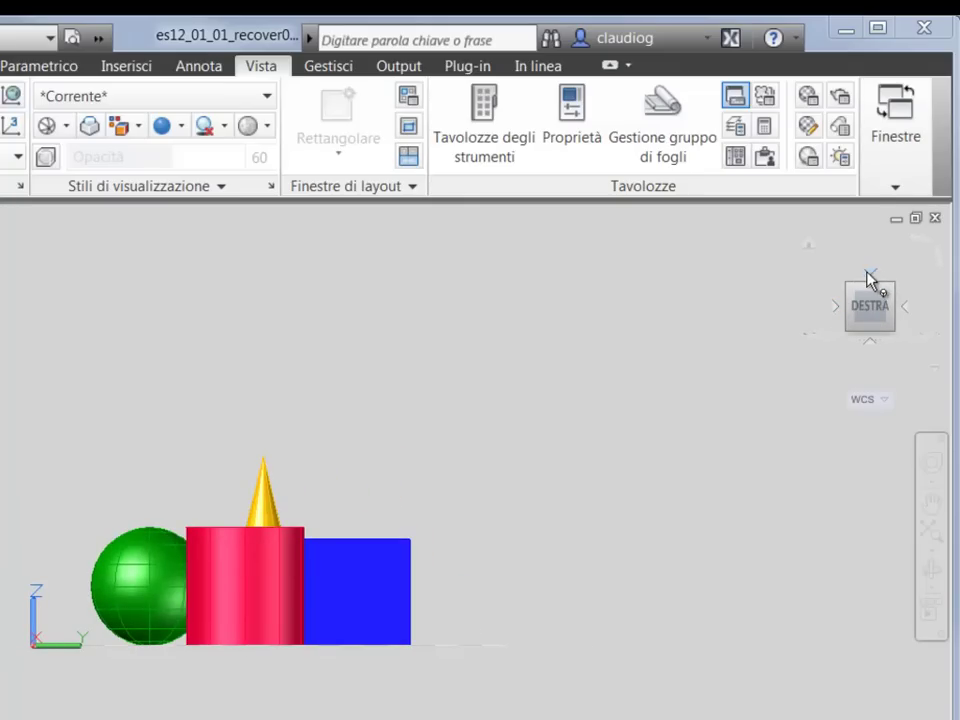
pyautogui.click(869, 276)
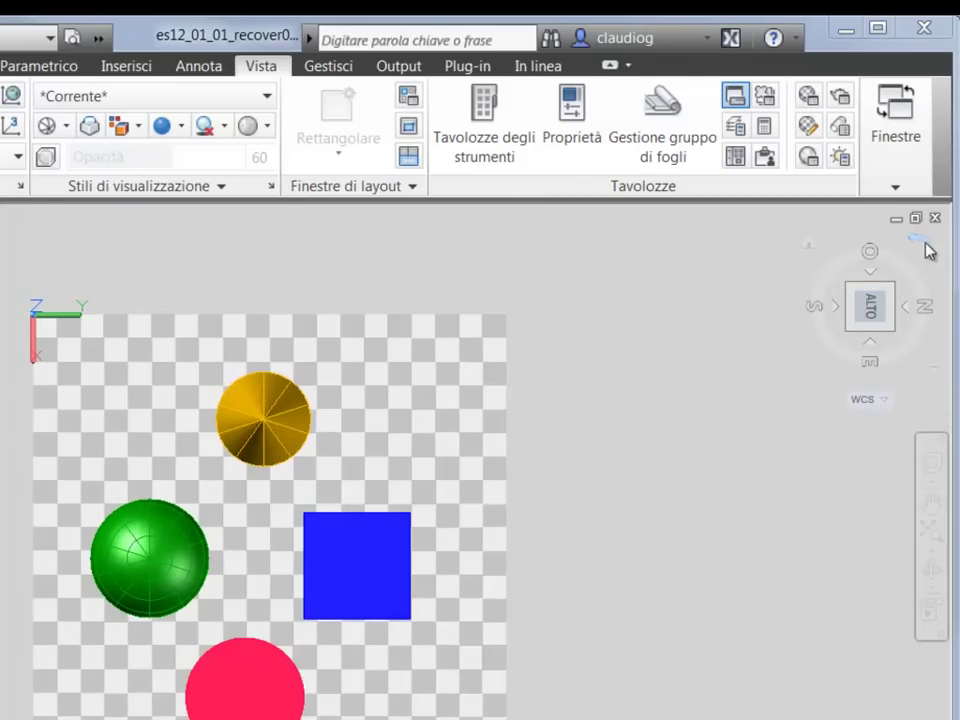
# Turn the Top view north-up, tilt the scene, then orbit a Top-Front-Right view
pyautogui.click(924, 246)
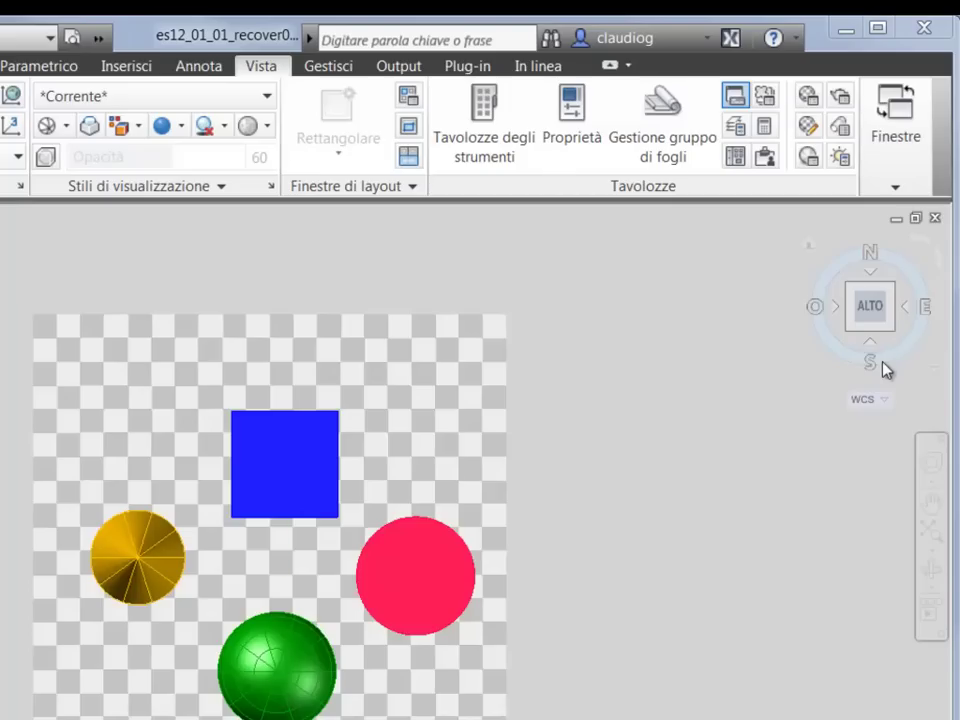
pyautogui.moveTo(887, 369)
pyautogui.mouseDown()
pyautogui.moveTo(806, 344)
pyautogui.moveTo(949, 360)
pyautogui.mouseUp()
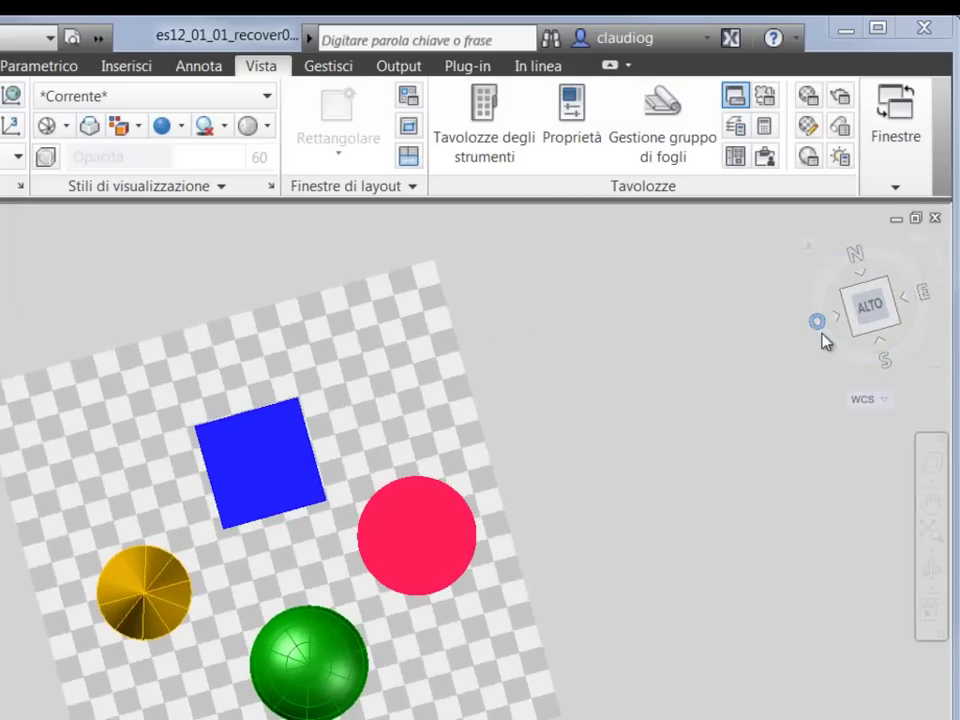
pyautogui.moveTo(828, 352); pyautogui.dragTo(742, 298)
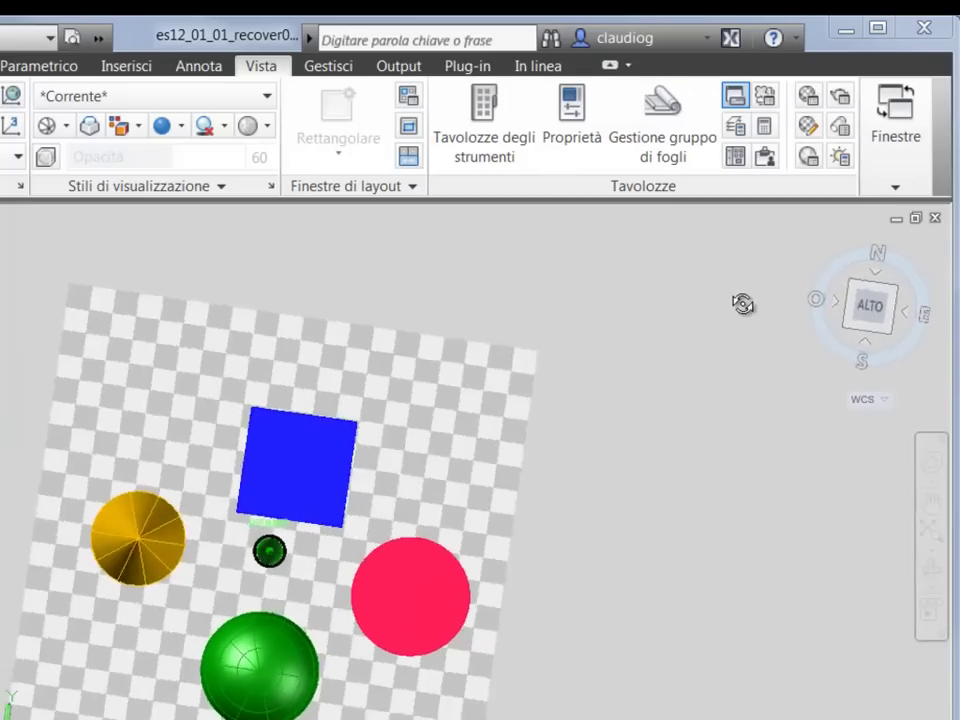
pyautogui.click(897, 334)
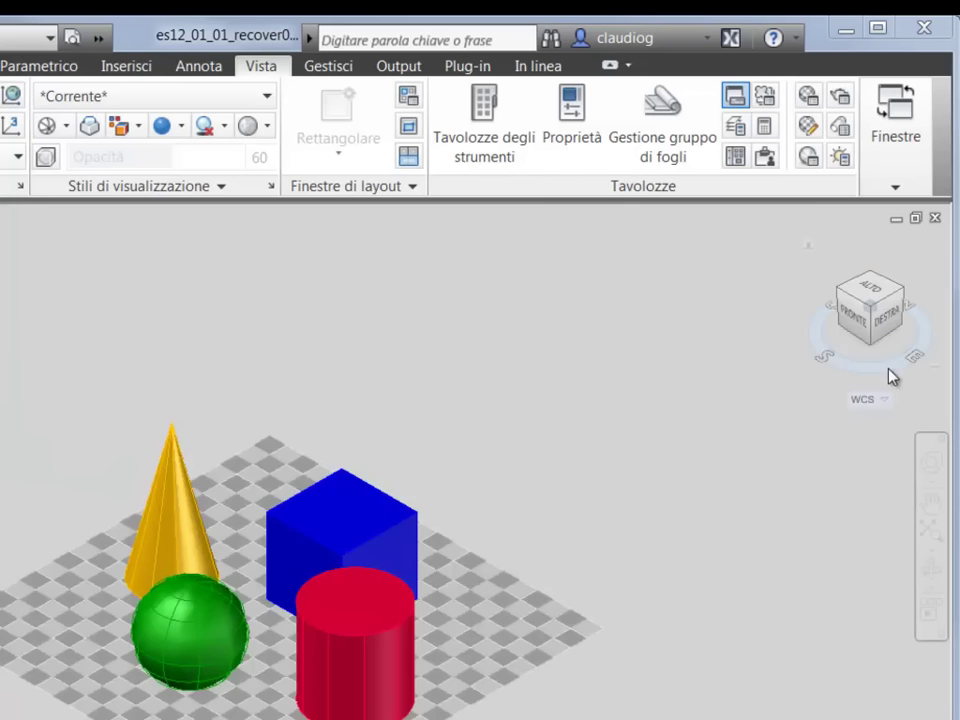
pyautogui.moveTo(768, 339)
pyautogui.mouseDown()
pyautogui.moveTo(787, 252)
pyautogui.moveTo(879, 373)
pyautogui.moveTo(900, 375)
pyautogui.moveTo(739, 371)
pyautogui.moveTo(272, 289)
pyautogui.moveTo(2, 328)
pyautogui.moveTo(690, 380)
pyautogui.moveTo(857, 369)
pyautogui.moveTo(865, 388)
pyautogui.mouseUp()
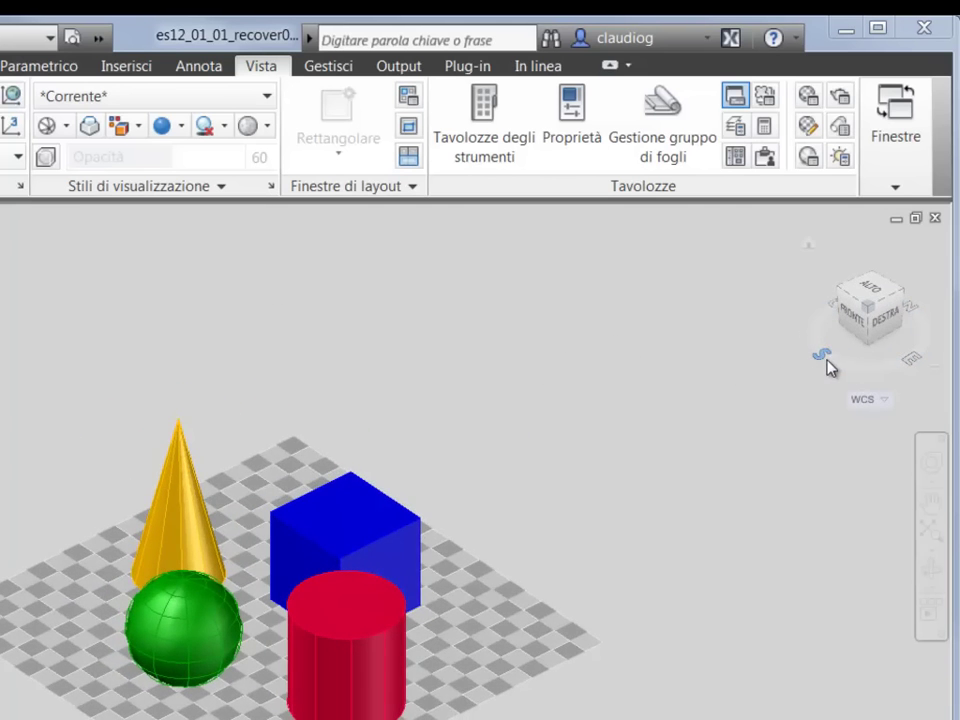
# Cycle through Front, Left and Top views, return Home, and show the WCS list
pyautogui.click(828, 365)
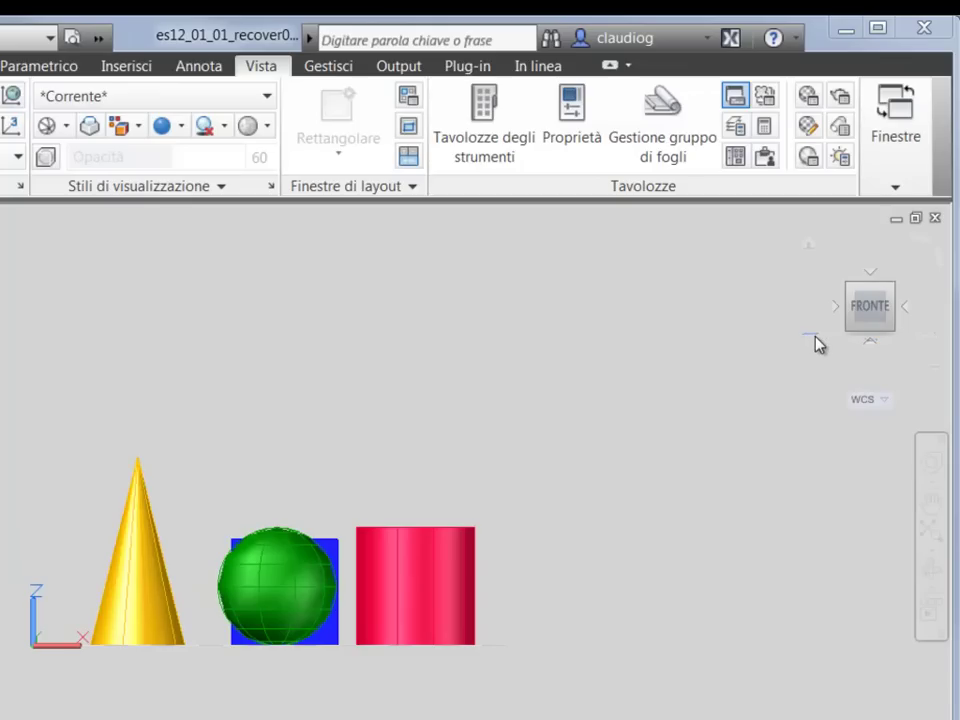
pyautogui.click(816, 340)
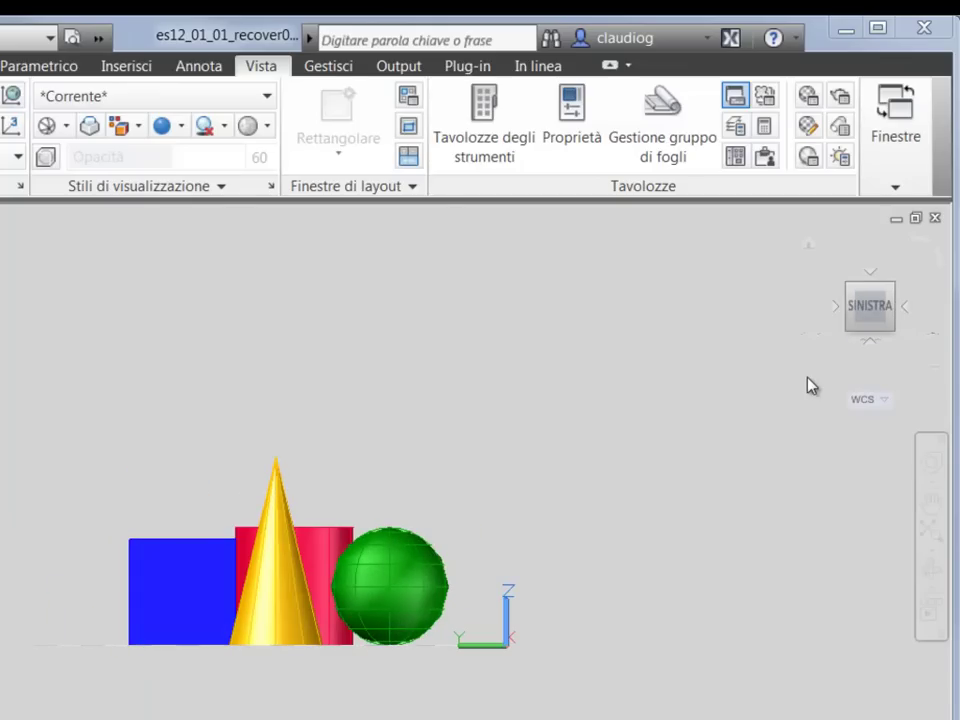
pyautogui.click(870, 278)
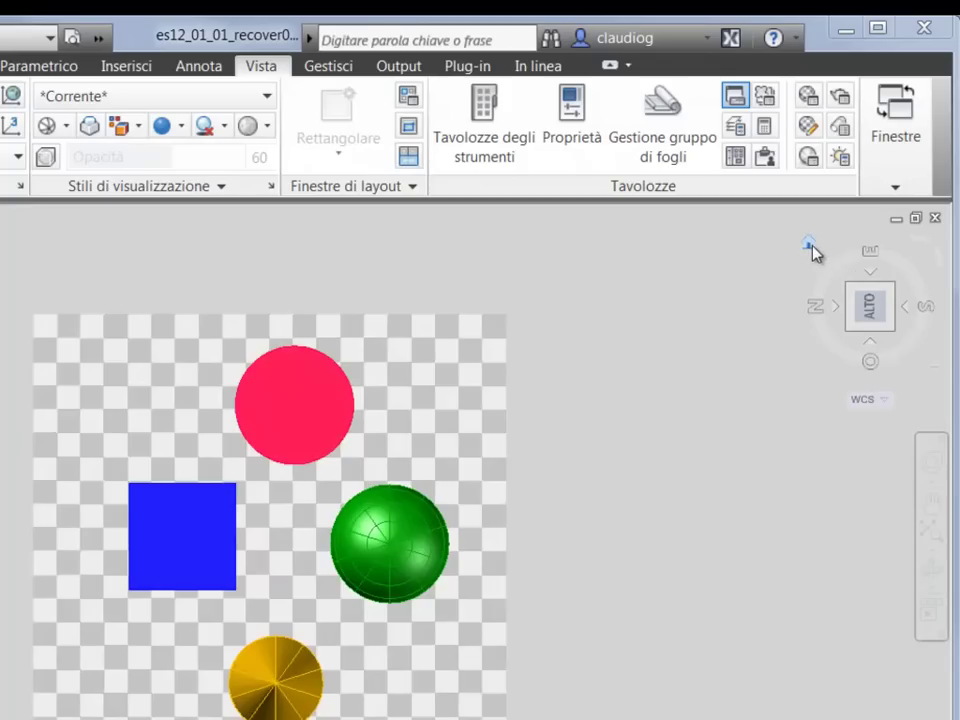
pyautogui.click(810, 244)
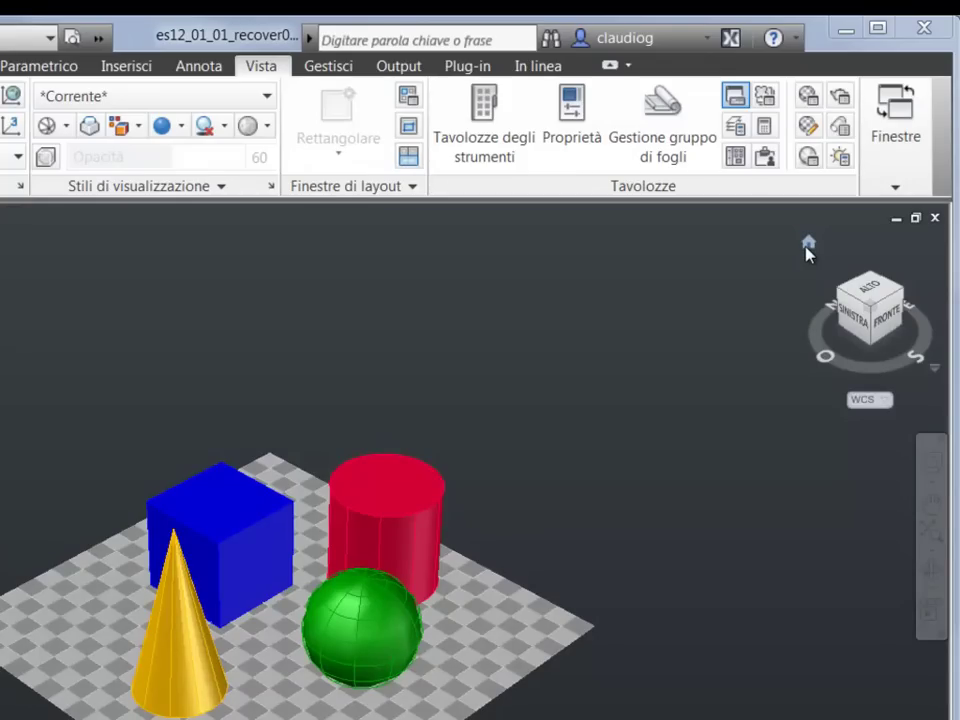
pyautogui.click(864, 402)
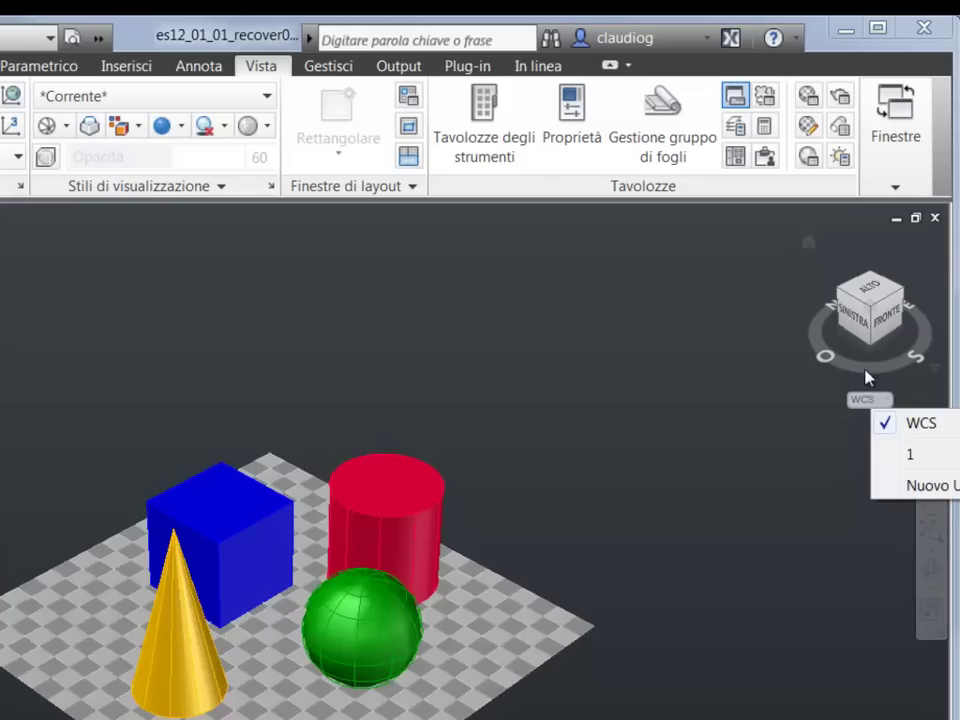
# Switch the ViewCube to Parallel projection, zoom in, and orbit to a front-right view
pyautogui.rightClick(848, 310)
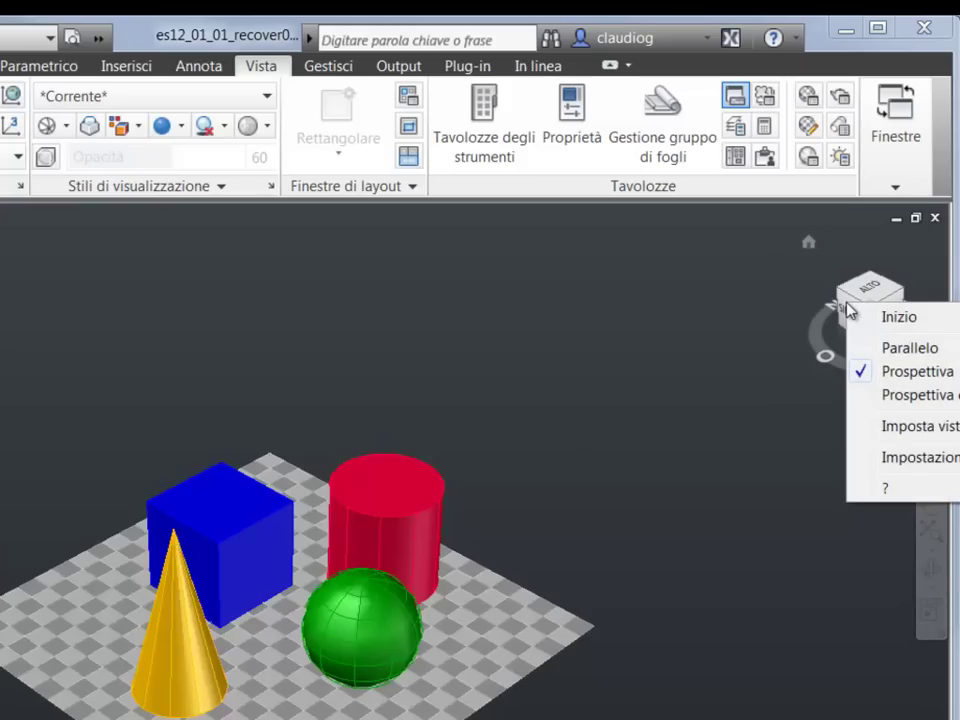
pyautogui.click(910, 350)
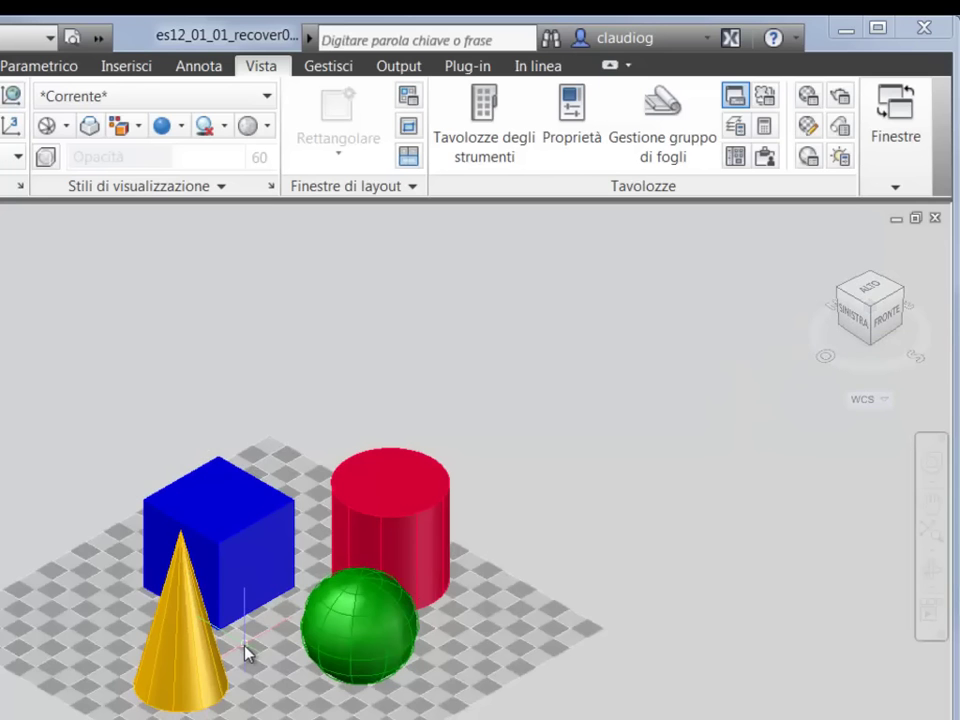
pyautogui.scroll(3, 248, 652)
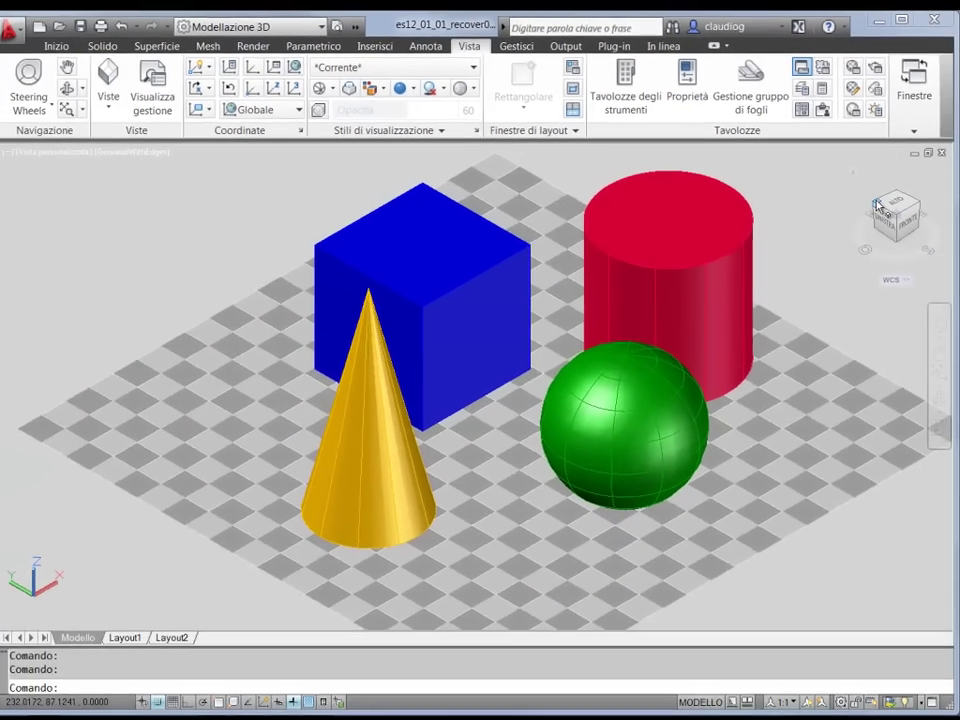
pyautogui.moveTo(887, 212)
pyautogui.mouseDown()
pyautogui.moveTo(875, 200)
pyautogui.moveTo(887, 178)
pyautogui.moveTo(728, 230)
pyautogui.moveTo(786, 227)
pyautogui.moveTo(801, 191)
pyautogui.moveTo(778, 195)
pyautogui.moveTo(773, 177)
pyautogui.moveTo(672, 160)
pyautogui.moveTo(864, 619)
pyautogui.moveTo(706, 596)
pyautogui.moveTo(686, 561)
pyautogui.moveTo(525, 551)
pyautogui.moveTo(504, 572)
pyautogui.moveTo(607, 588)
pyautogui.moveTo(692, 574)
pyautogui.moveTo(746, 600)
pyautogui.moveTo(692, 606)
pyautogui.mouseUp()
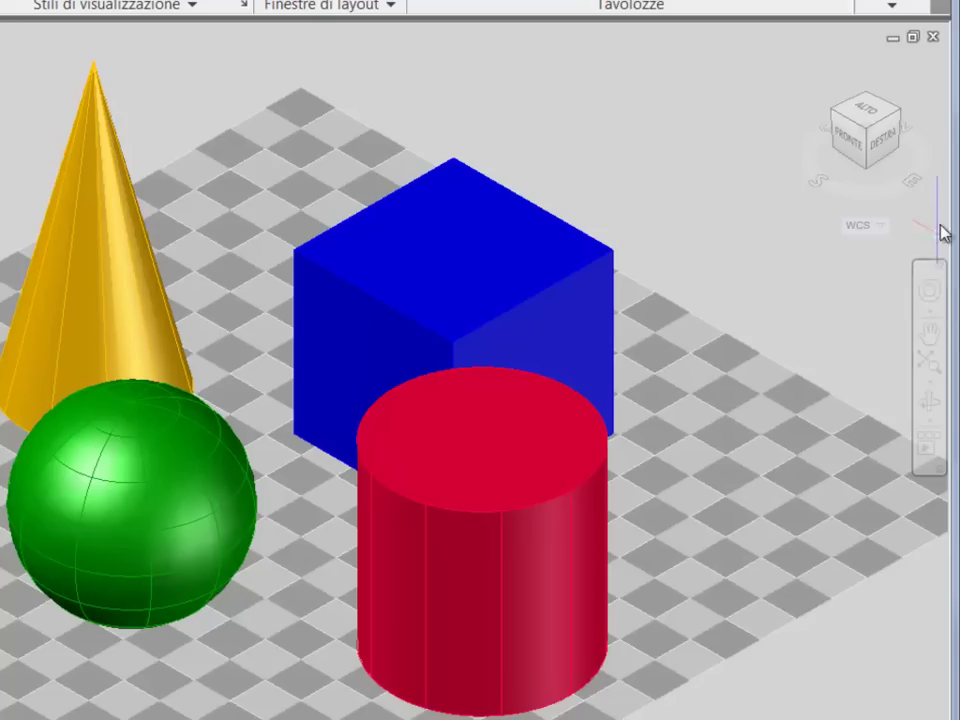
# Bring up the SteeringWheel and use its Zoom wedge to zoom out from a pivot
pyautogui.click(930, 318)
pyautogui.click(929, 300)
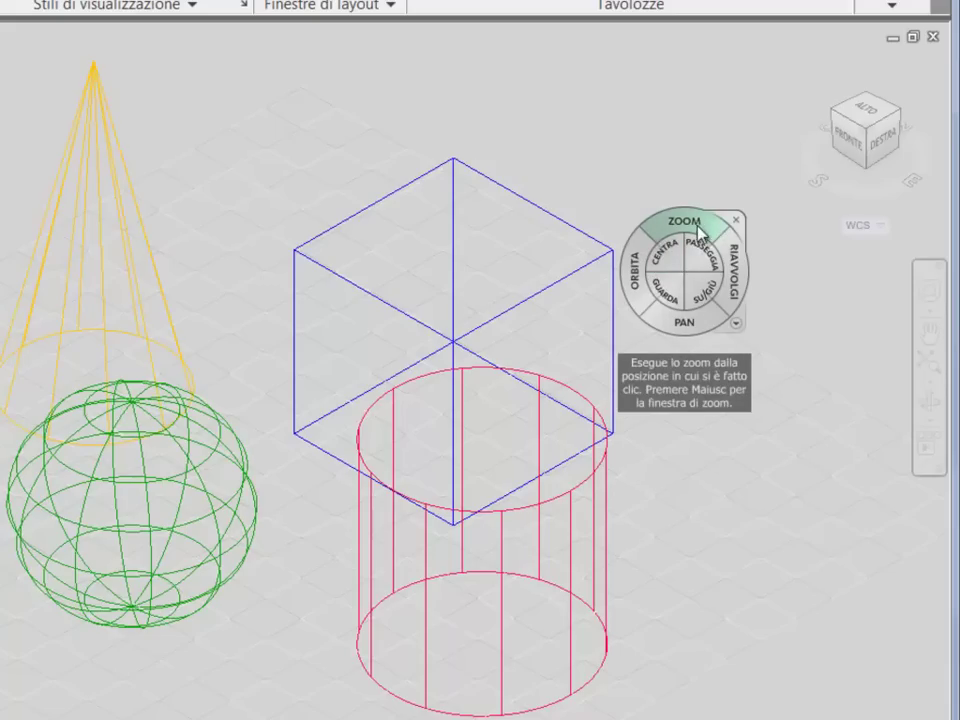
pyautogui.moveTo(690, 229)
pyautogui.mouseDown()
pyautogui.moveTo(636, 300)
pyautogui.moveTo(662, 182)
pyautogui.moveTo(660, 214)
pyautogui.moveTo(703, 245)
pyautogui.mouseUp()
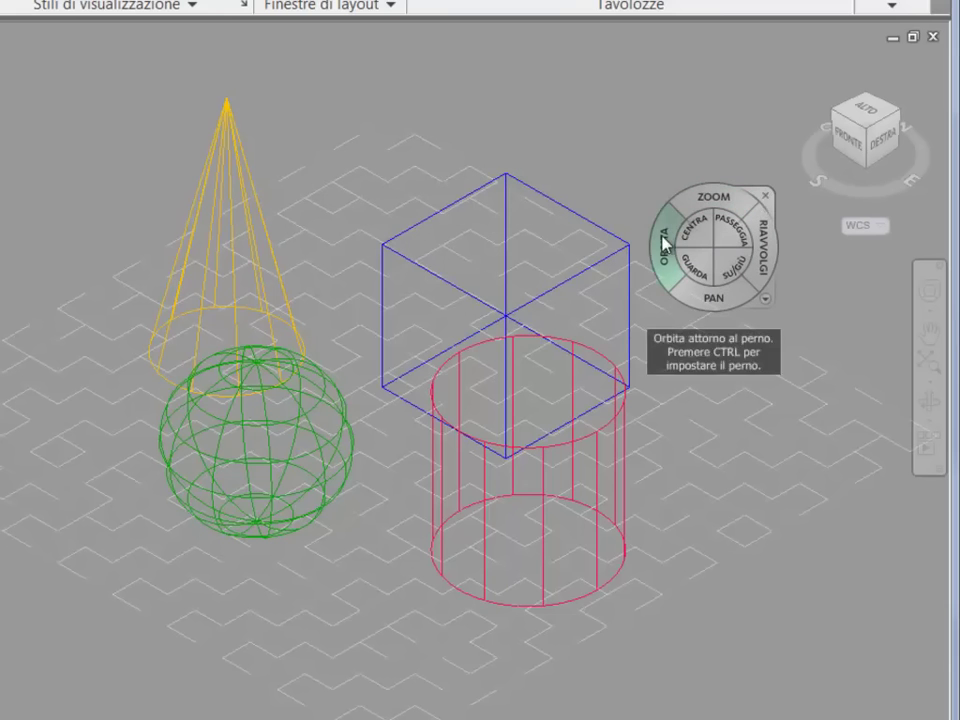
# Orbit the scene and re-centre it between the sphere and cylinder with the SteeringWheel
pyautogui.moveTo(640, 252)
pyautogui.mouseDown()
pyautogui.moveTo(527, 242)
pyautogui.moveTo(519, 268)
pyautogui.moveTo(699, 279)
pyautogui.moveTo(589, 319)
pyautogui.moveTo(594, 259)
pyautogui.moveTo(595, 270)
pyautogui.moveTo(617, 255)
pyautogui.moveTo(481, 288)
pyautogui.mouseUp()
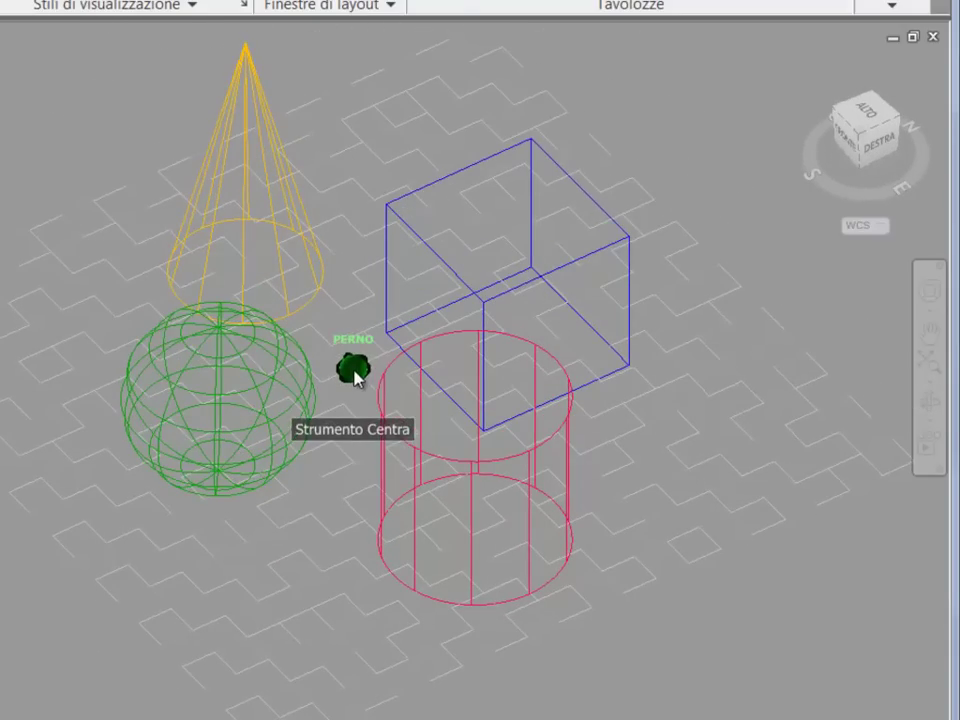
pyautogui.moveTo(355, 352); pyautogui.dragTo(581, 246)
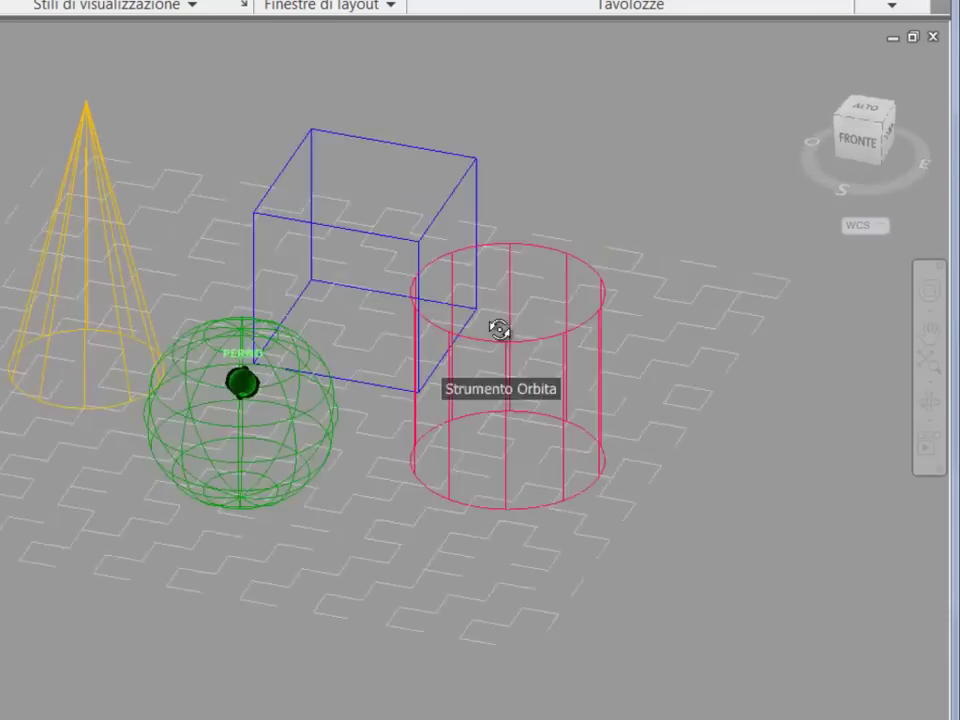
pyautogui.moveTo(581, 246); pyautogui.dragTo(40, 298)
pyautogui.moveTo(205, 292)
pyautogui.mouseDown()
pyautogui.moveTo(440, 322)
pyautogui.moveTo(394, 332)
pyautogui.mouseUp()
# Pan the view, adjust it with Up/Down, and close the SteeringWheel
pyautogui.moveTo(340, 448)
pyautogui.mouseDown()
pyautogui.moveTo(349, 300)
pyautogui.moveTo(336, 413)
pyautogui.mouseUp()
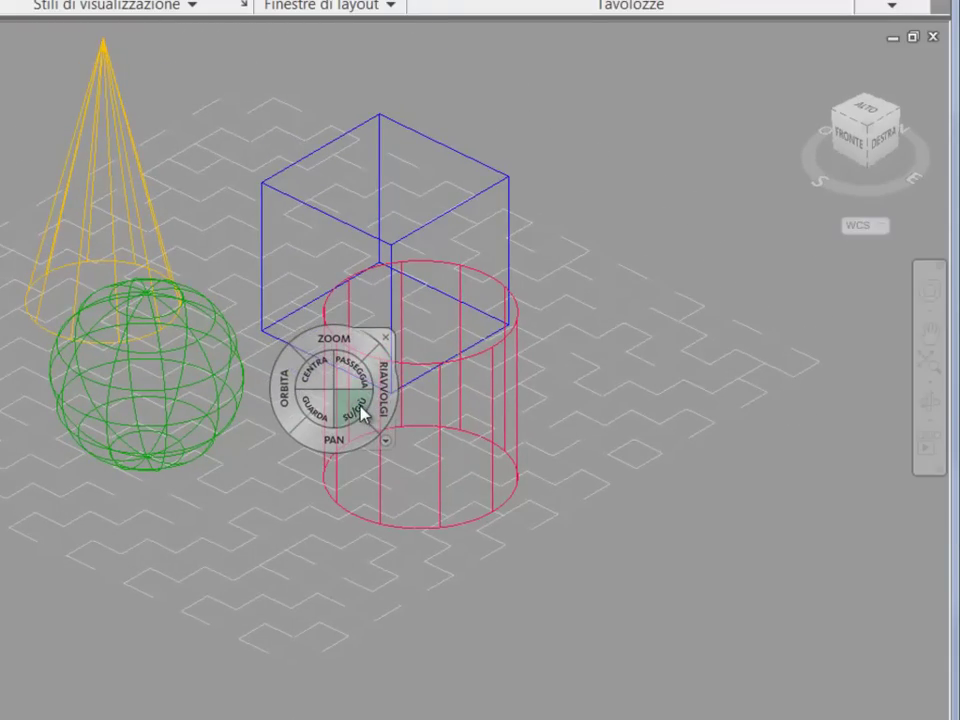
pyautogui.moveTo(362, 413); pyautogui.dragTo(366, 368)
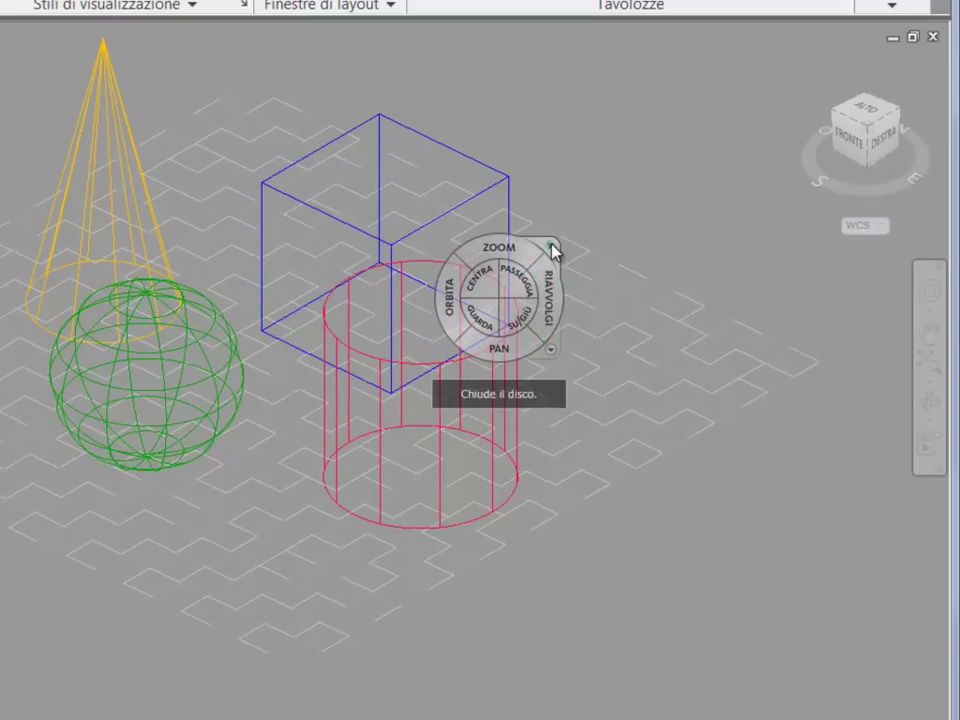
pyautogui.click(553, 250)
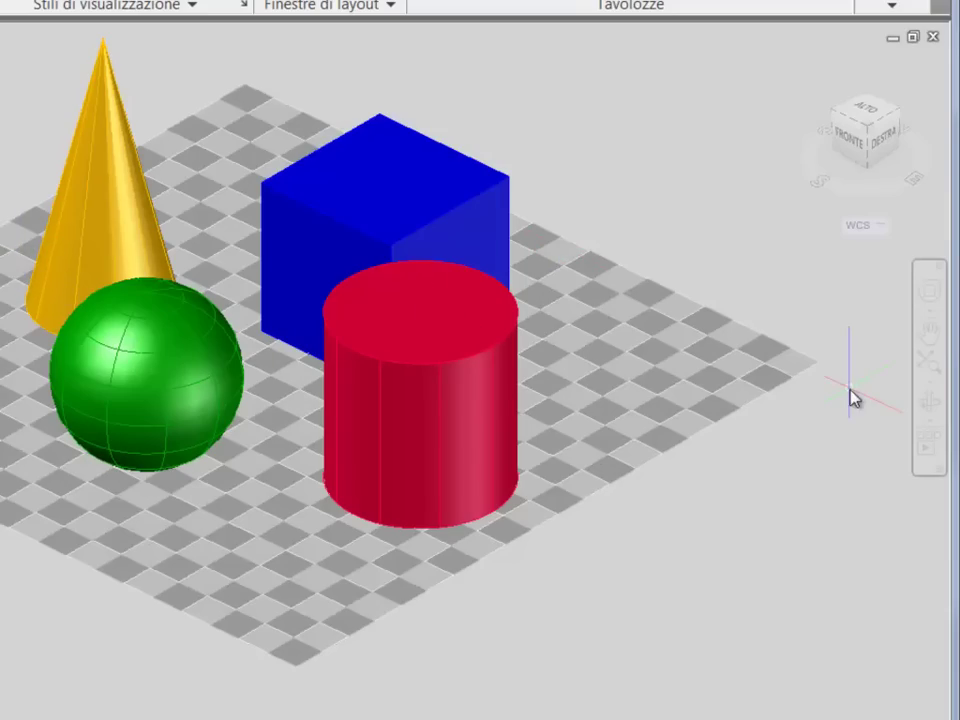
# Pan the scene slightly and zoom to the extents of all objects
pyautogui.click(929, 335)
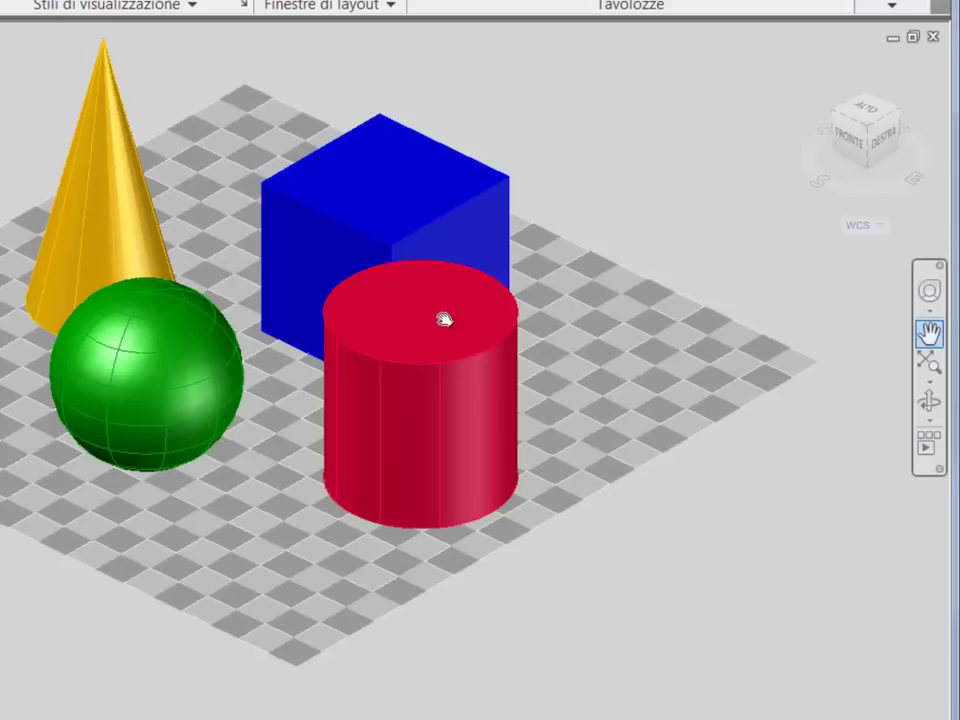
pyautogui.moveTo(443, 319)
pyautogui.mouseDown()
pyautogui.moveTo(510, 364)
pyautogui.moveTo(427, 336)
pyautogui.mouseUp()
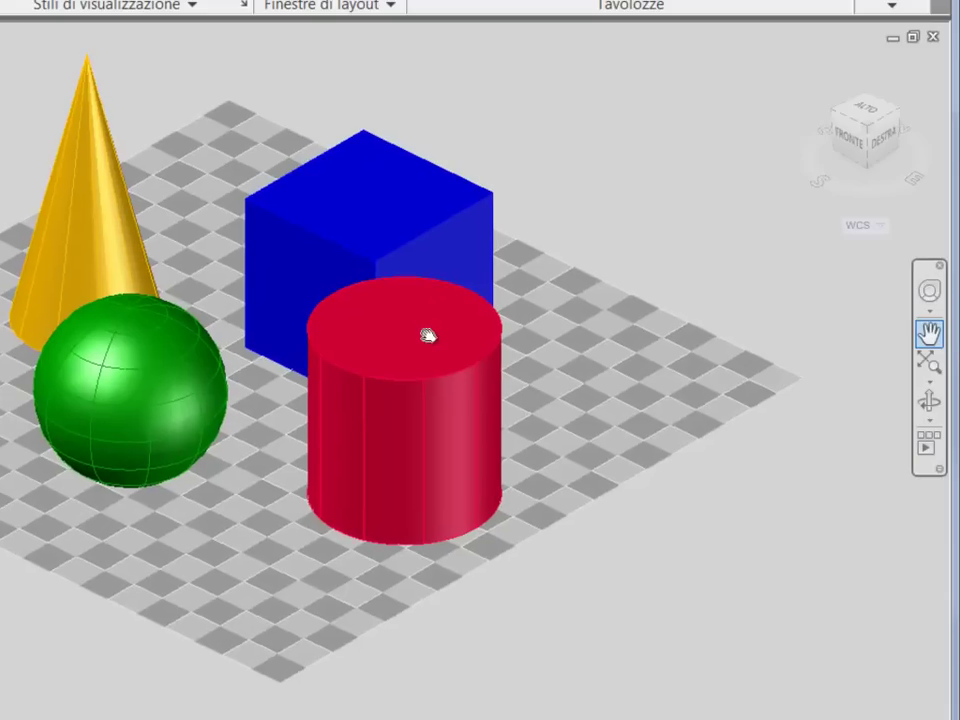
pyautogui.click(928, 362)
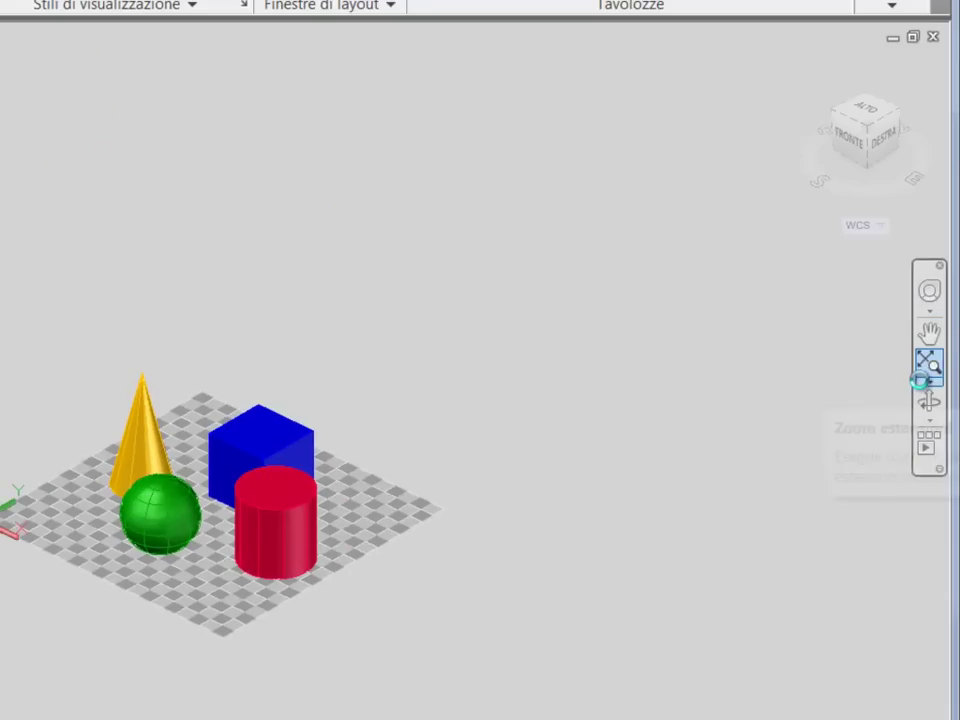
pyautogui.click(929, 387)
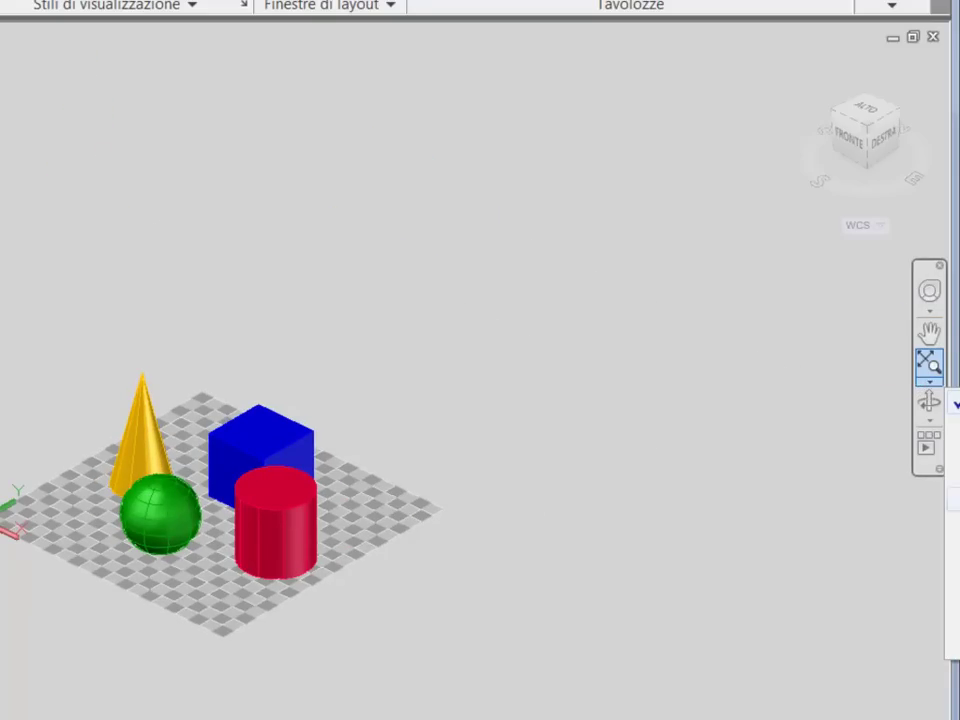
pyautogui.scroll(2, 196, 541)
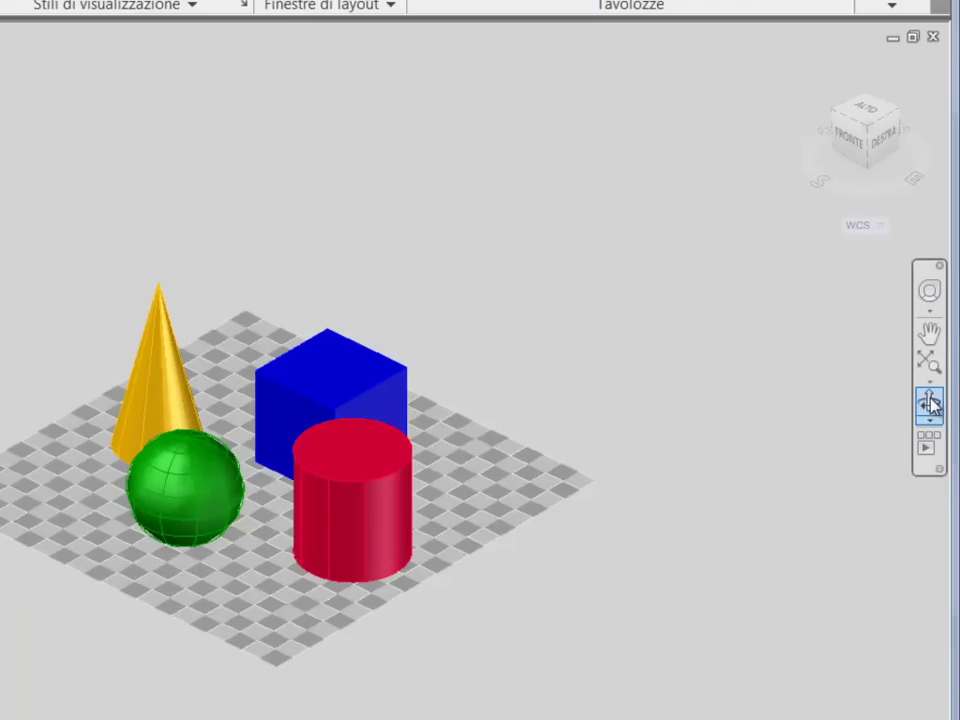
# Orbit the shaded scene down to a lower, more horizontal angle from the right
pyautogui.click(930, 405)
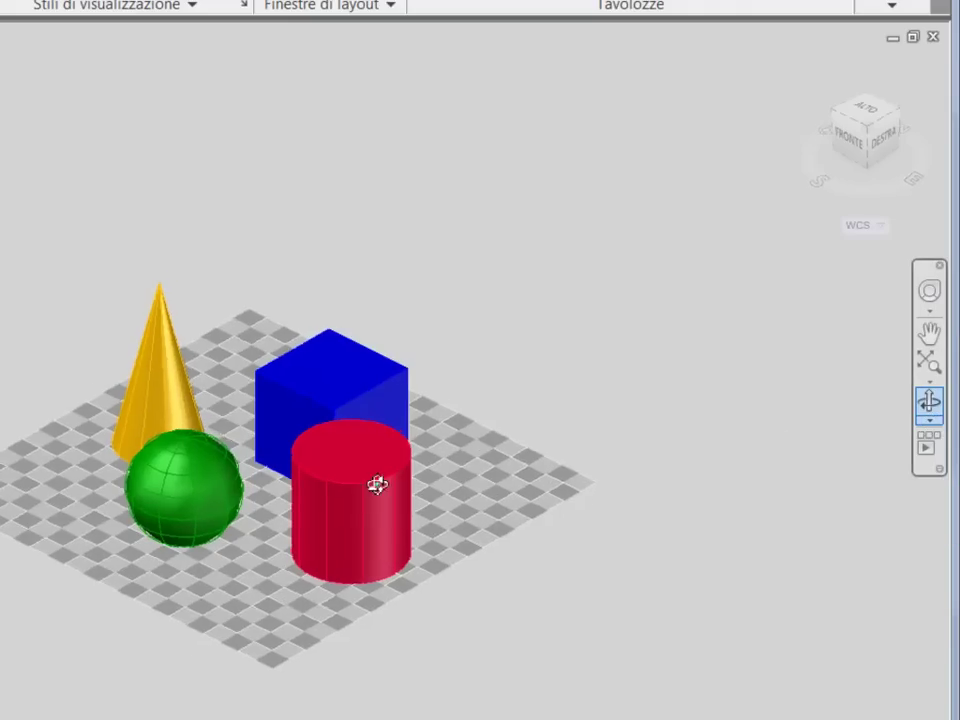
pyautogui.moveTo(373, 484)
pyautogui.mouseDown()
pyautogui.moveTo(318, 526)
pyautogui.moveTo(96, 465)
pyautogui.moveTo(454, 461)
pyautogui.moveTo(275, 496)
pyautogui.moveTo(300, 529)
pyautogui.moveTo(266, 583)
pyautogui.mouseUp()
pyautogui.scroll(2, 227, 585)
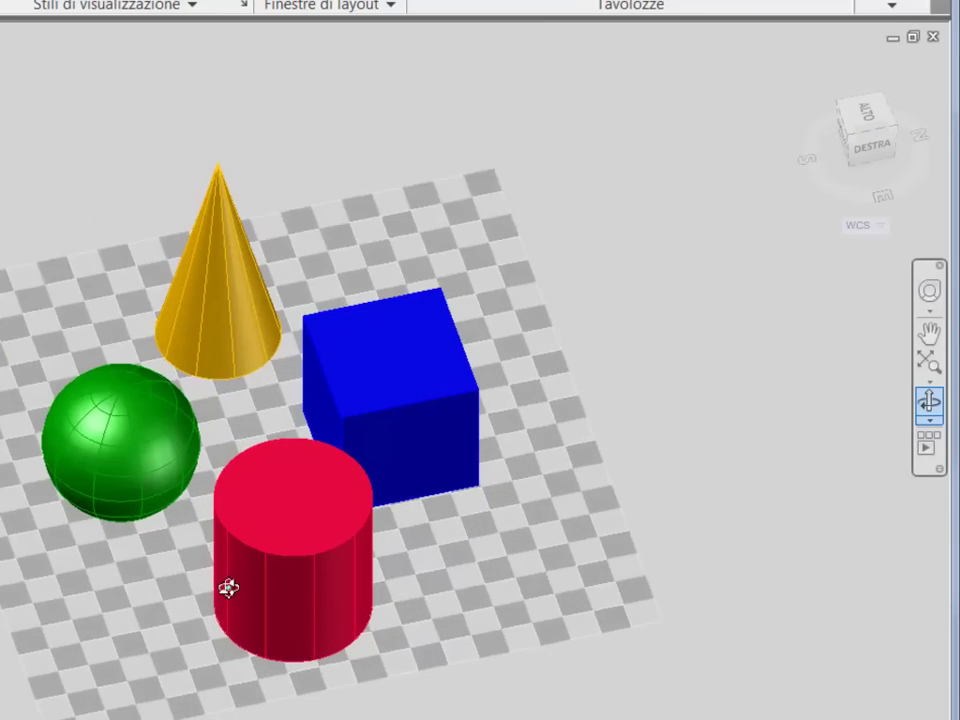
pyautogui.scroll(2, 234, 537)
pyautogui.moveTo(234, 537); pyautogui.dragTo(235, 488)
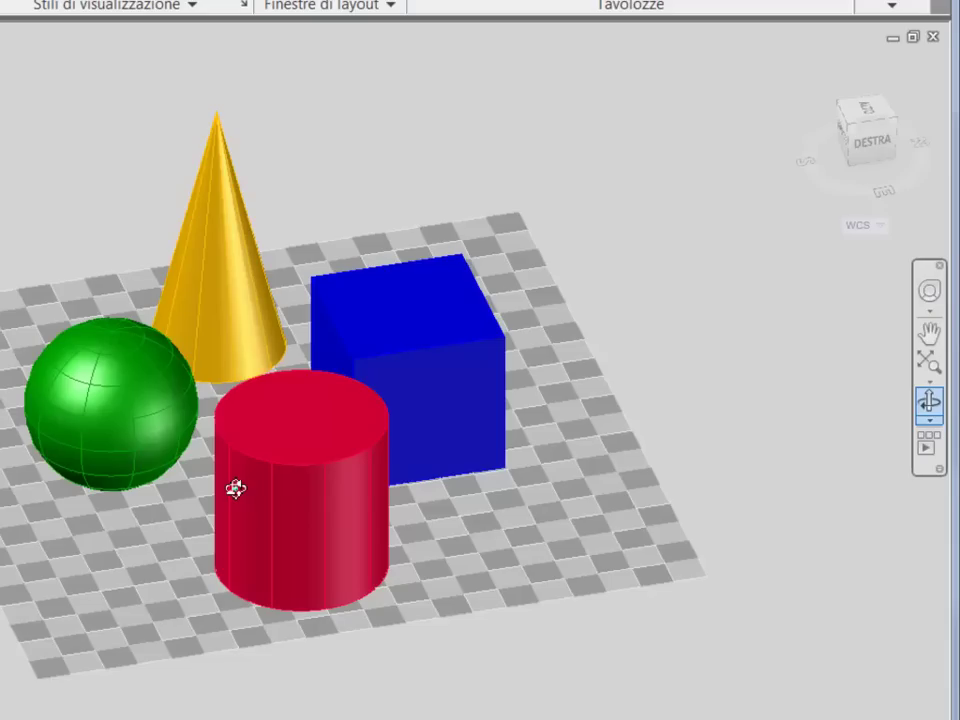
pyautogui.click(922, 441)
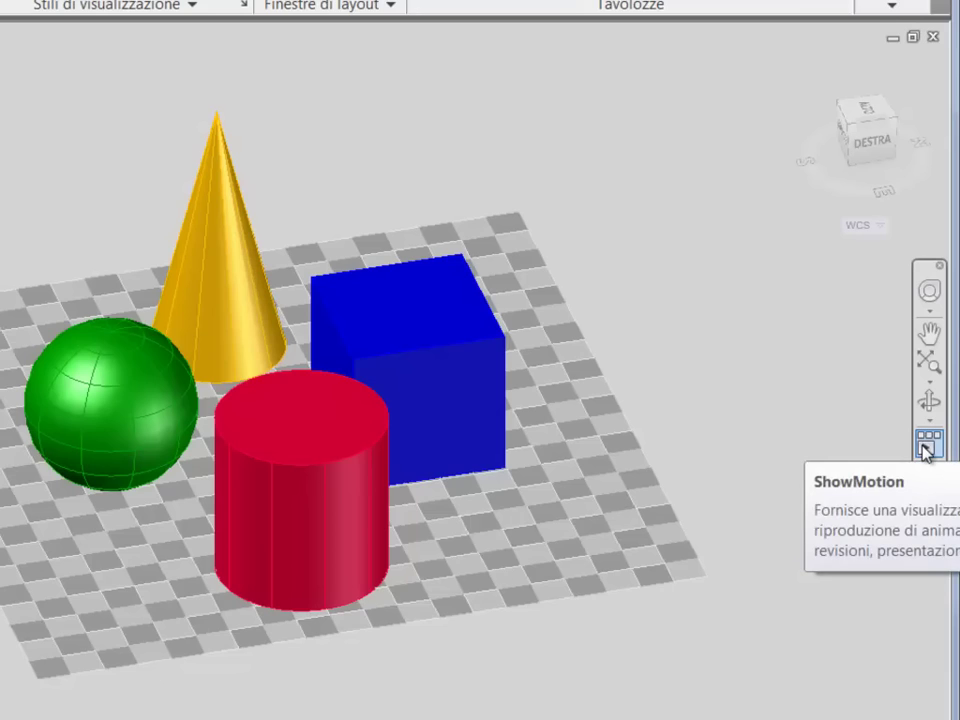
# Play the ShowMotion sequence and the Orbita_70gradi shot, then close ShowMotion
pyautogui.click(924, 447)
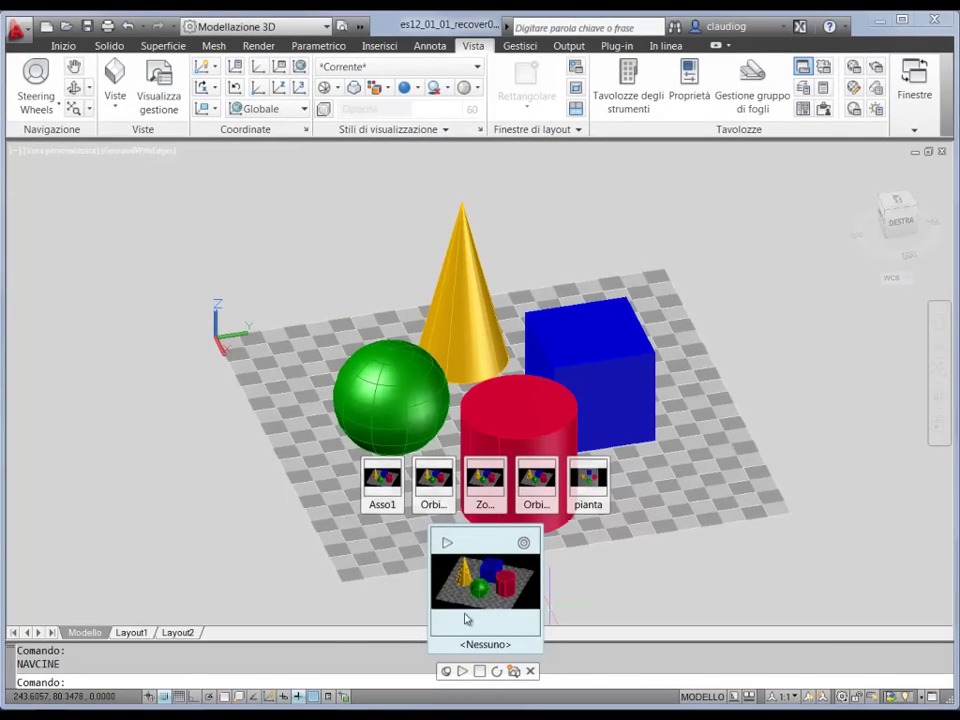
pyautogui.click(473, 589)
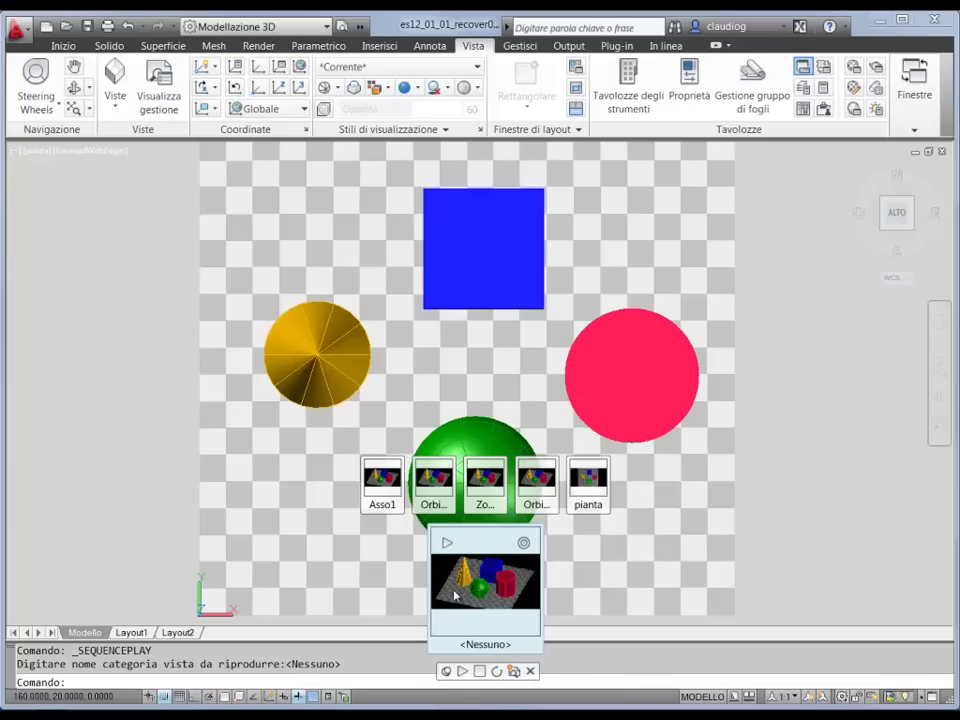
pyautogui.click(373, 527)
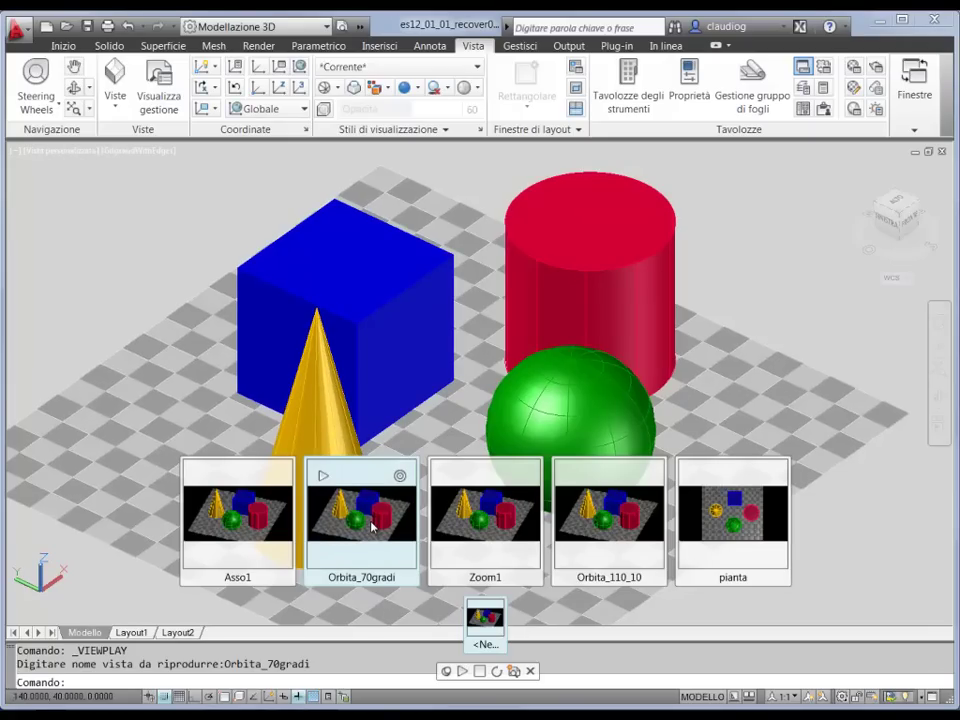
pyautogui.click(532, 672)
pyautogui.press('Escape')
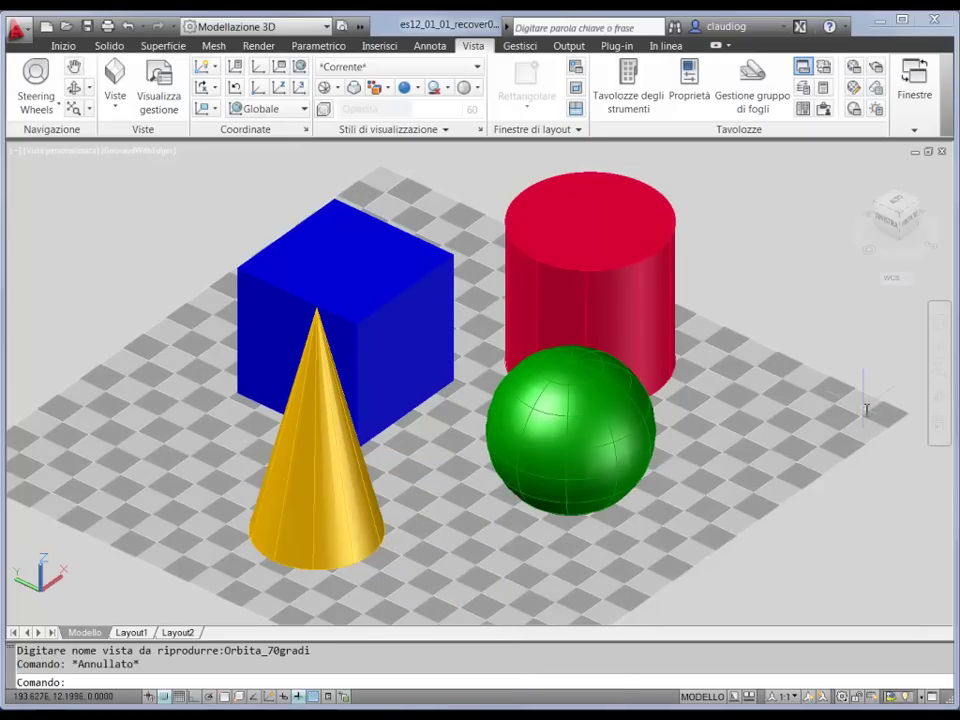